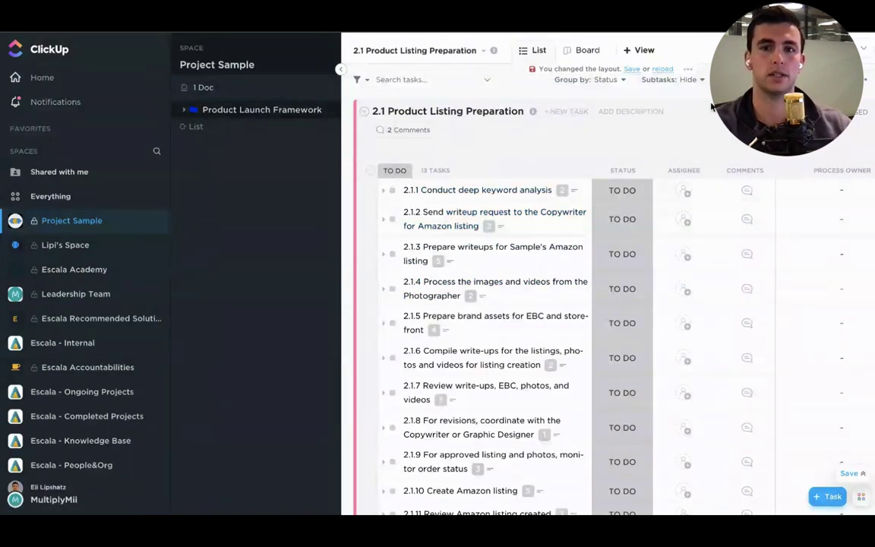
Expand all subtasks in the 2.1 Product Listing Preparation list.
click(699, 81)
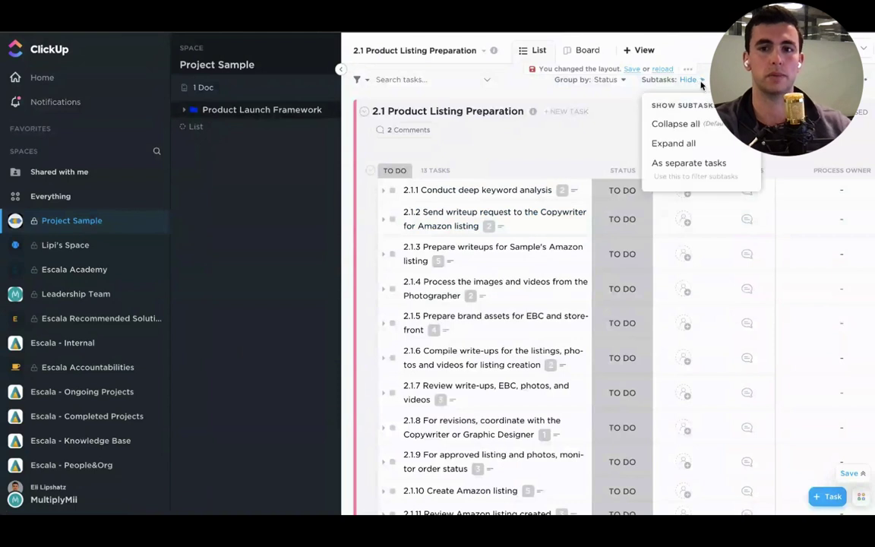
click(687, 145)
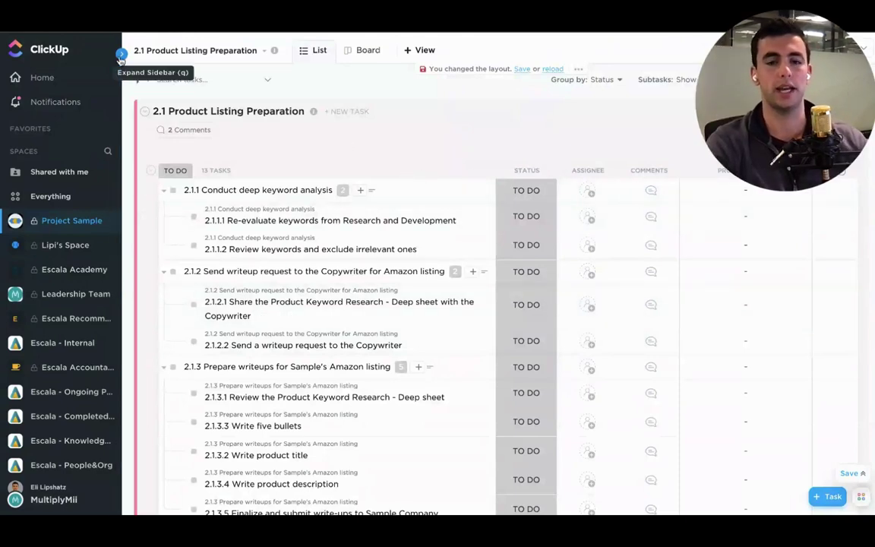
Reveal the Project Sample space contents and inspect the details of task 2.1.2 Send writeup request to the Copywriter for Amazon listing.
click(120, 60)
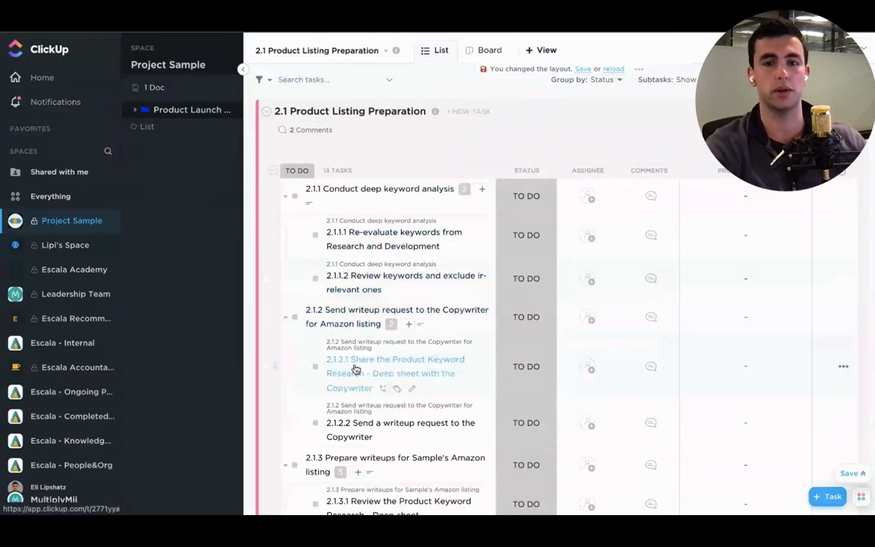
click(350, 324)
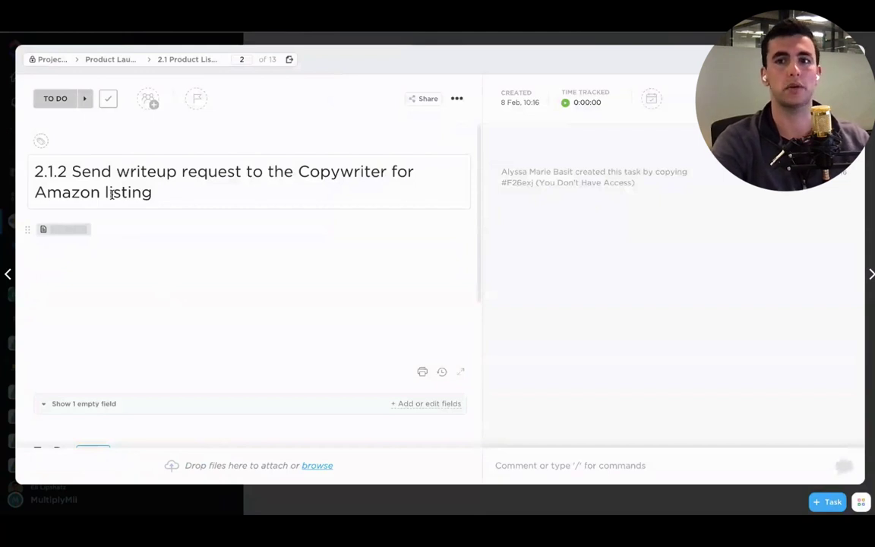
key(Escape)
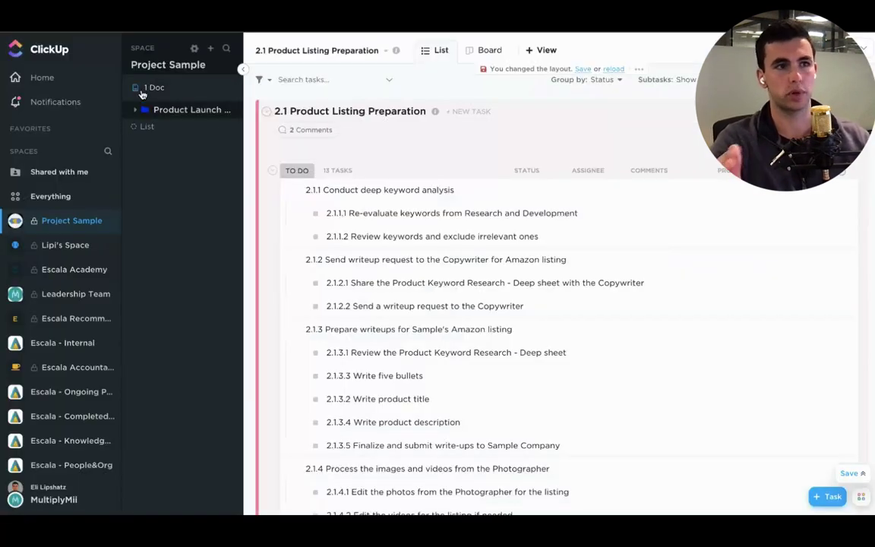
Open the SMPL - Company Wiki doc in Project Sample and review its About the Company page down to the core values.
click(160, 89)
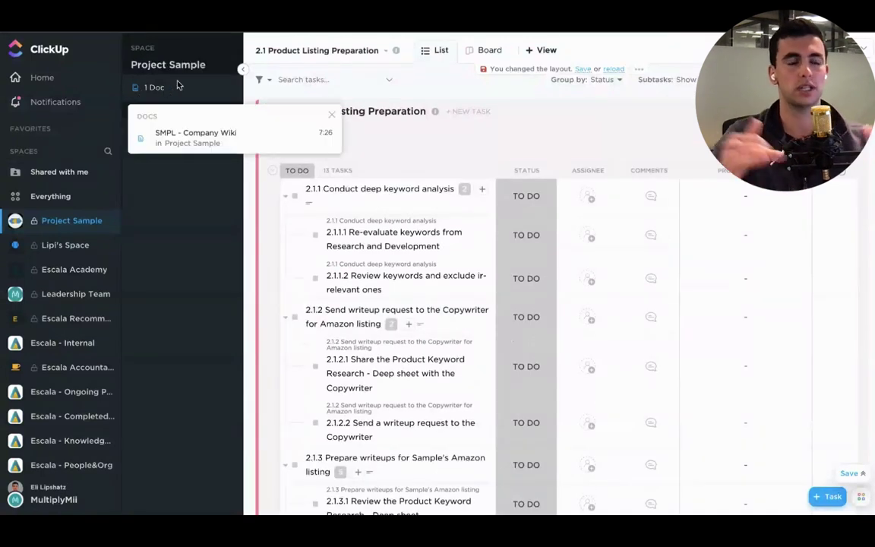
click(174, 144)
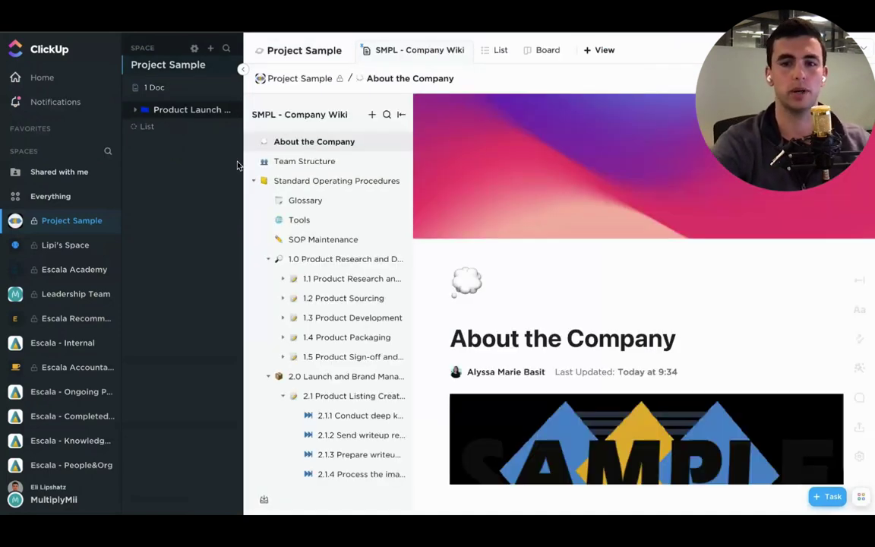
scroll(645, 312, down, 5)
scroll(645, 310, down, 3)
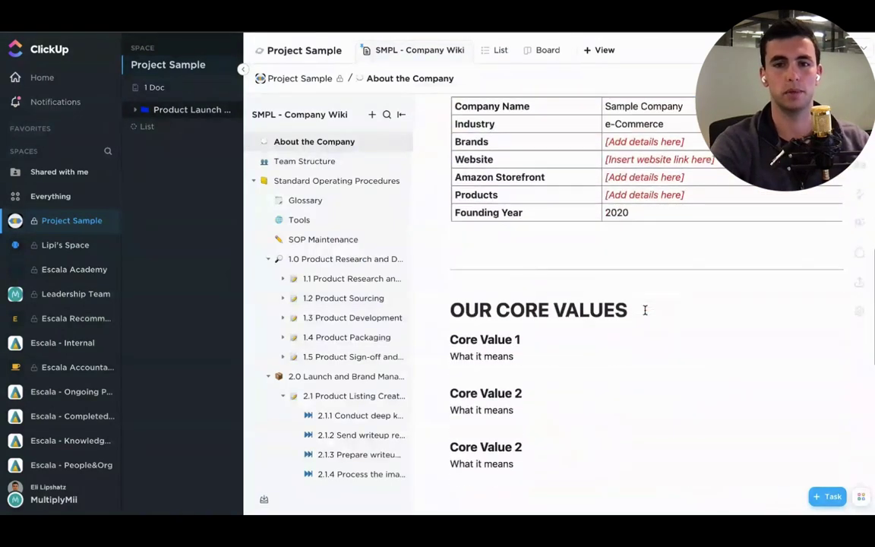
View the wiki's Team Structure page and collapse the 1.0 and 2.0 sections under Standard Operating Procedures.
click(342, 161)
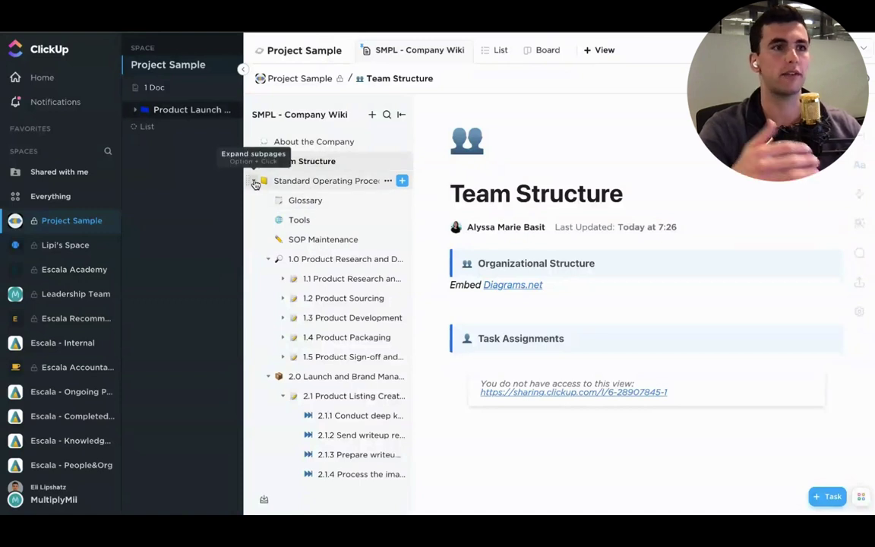
click(255, 183)
click(255, 183)
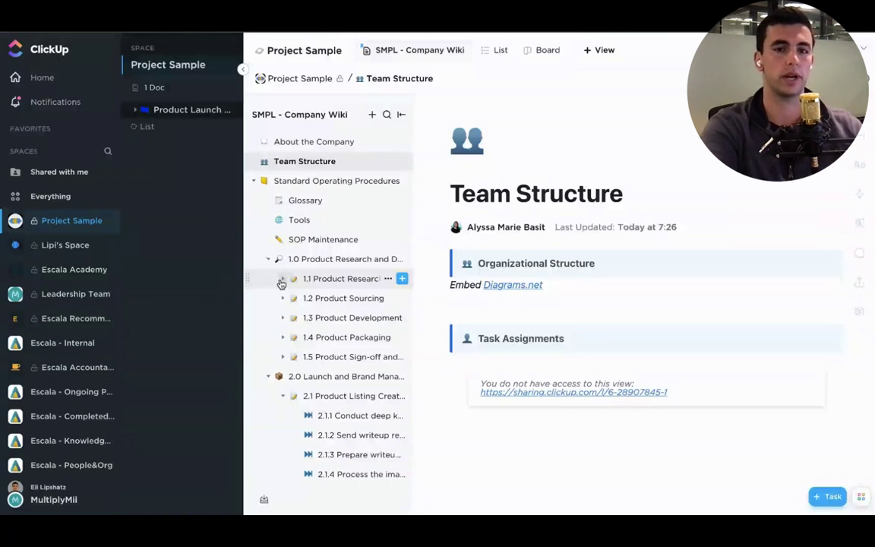
click(268, 259)
scroll(272, 254, down, 1)
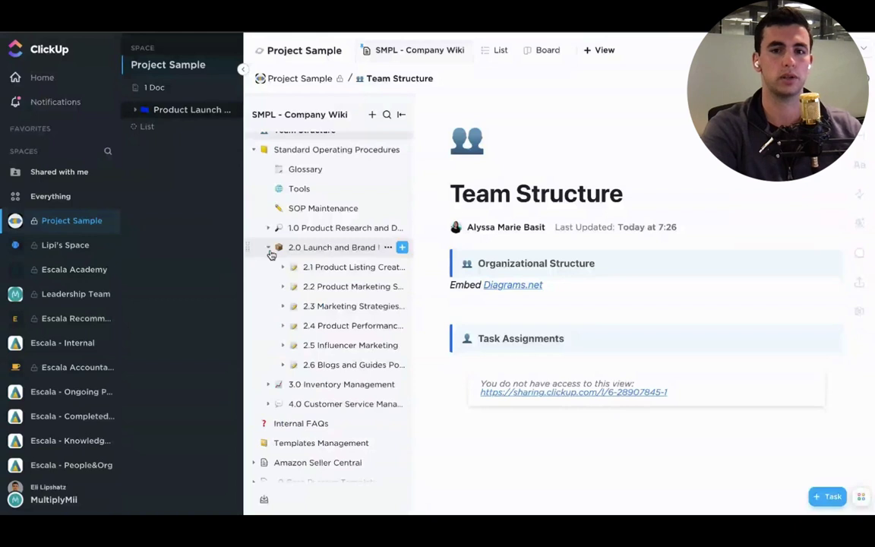
click(270, 251)
View the 1.0 Product Research and Development page and review the 2.0 Launch and Brand Management page's overview, process map and document history.
click(289, 260)
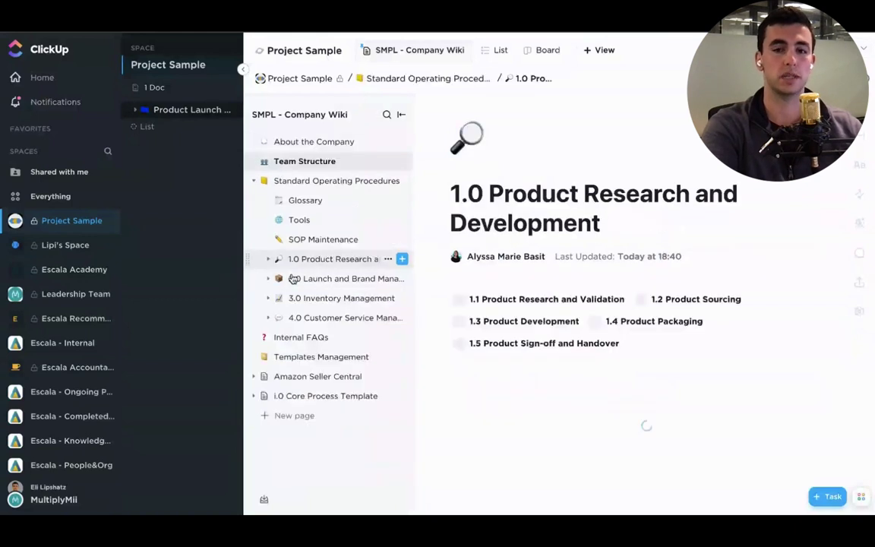
click(293, 279)
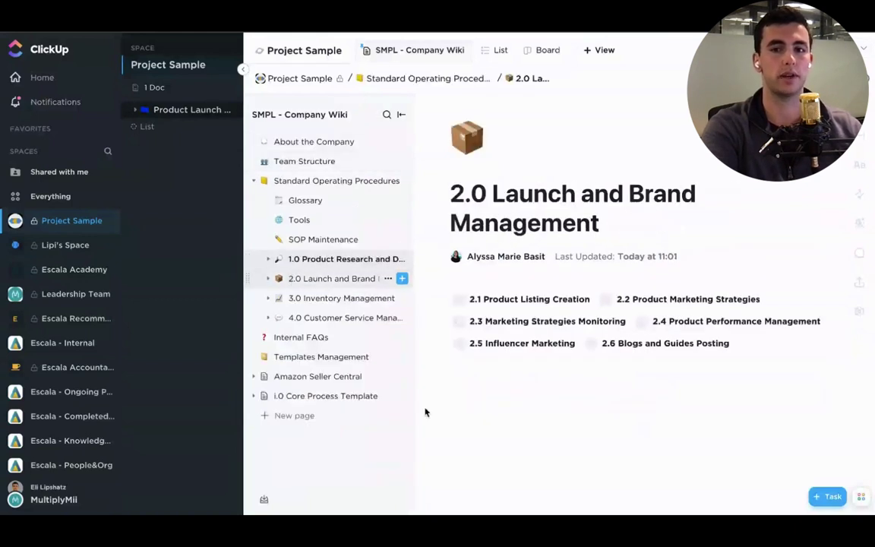
scroll(547, 239, down, 5)
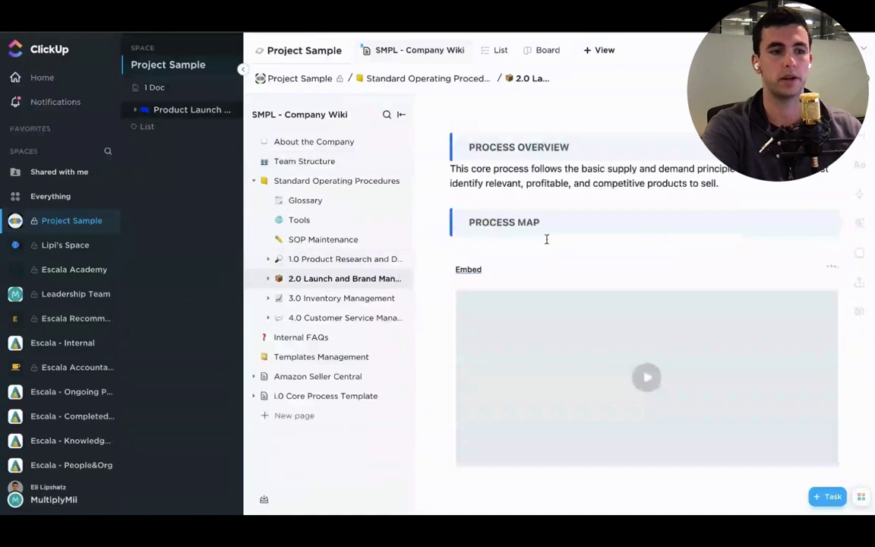
scroll(585, 361, down, 1)
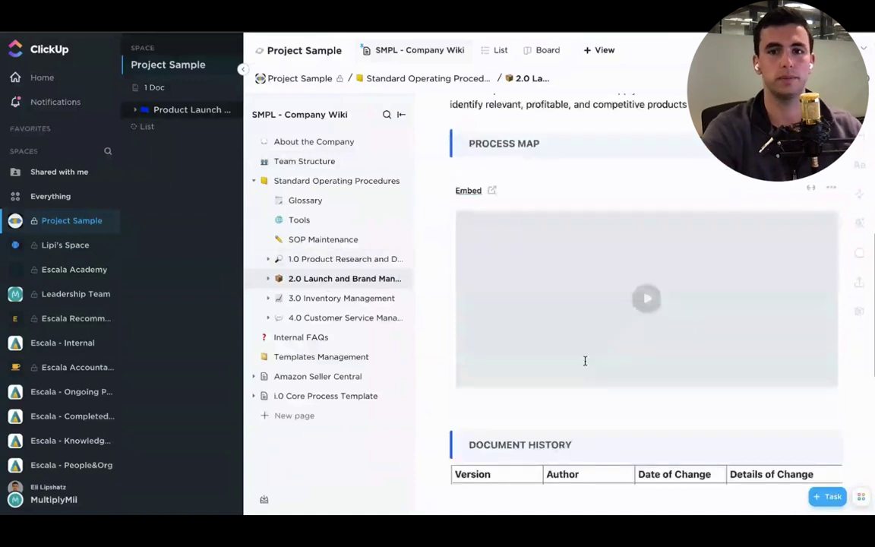
scroll(585, 361, up, 1)
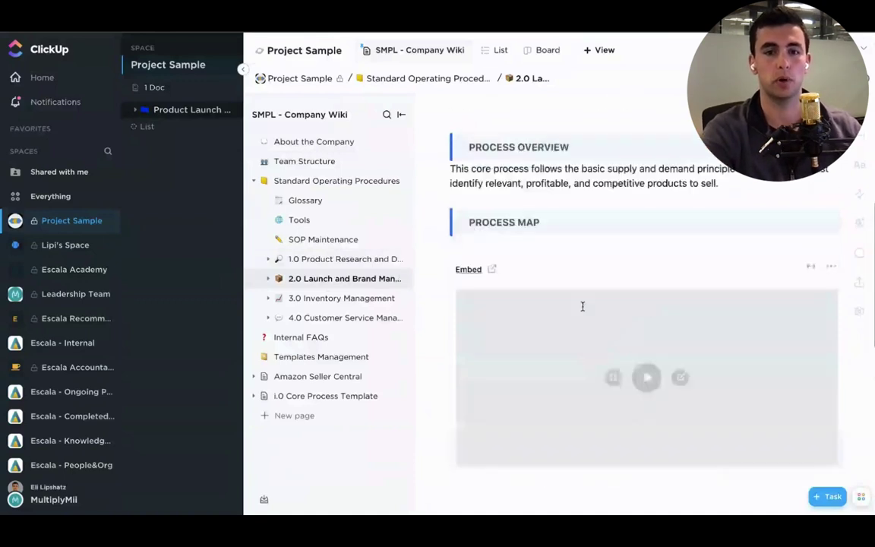
scroll(583, 307, up, 2)
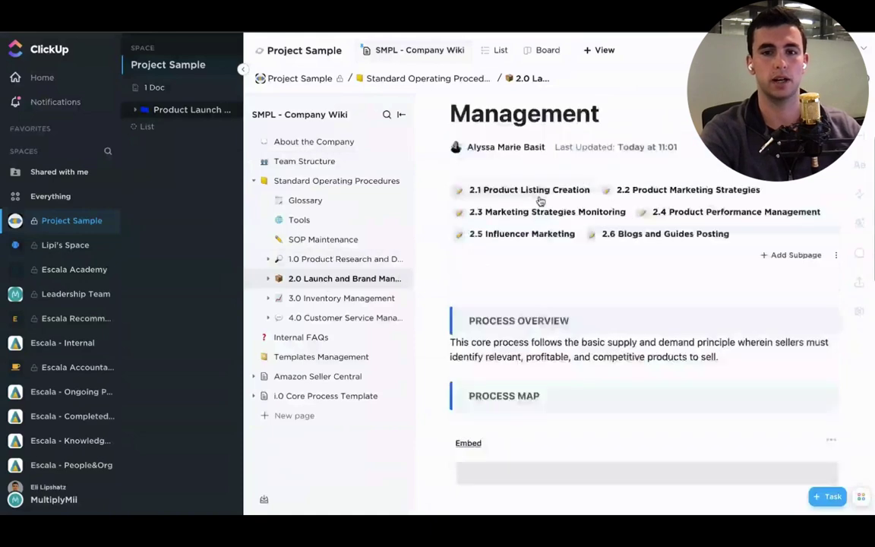
Open the 2.1 Product Listing Creation page, expand its subpages and examine the 2.1 process map diagram.
click(528, 191)
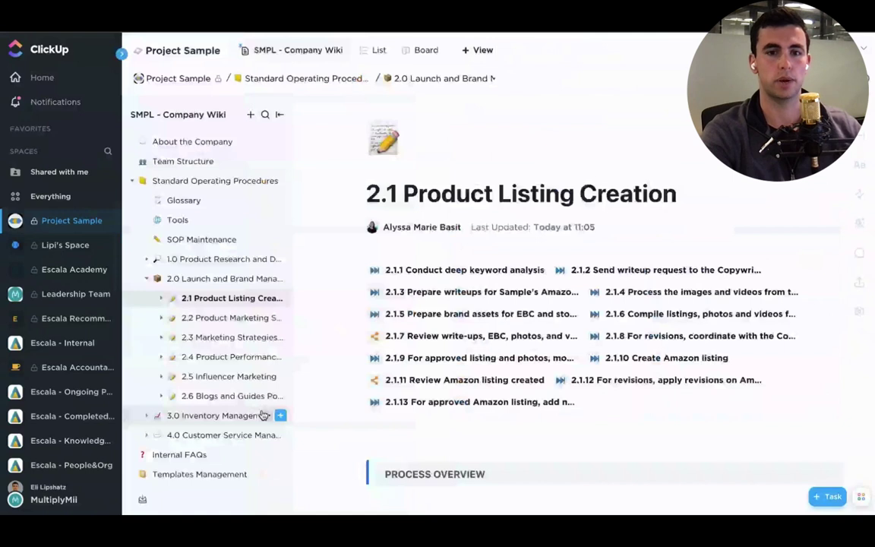
click(230, 297)
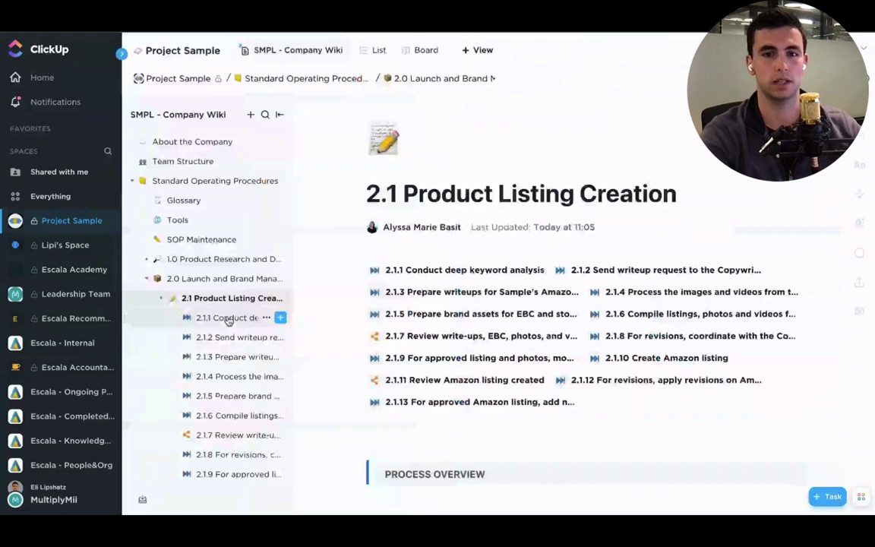
scroll(236, 304, down, 2)
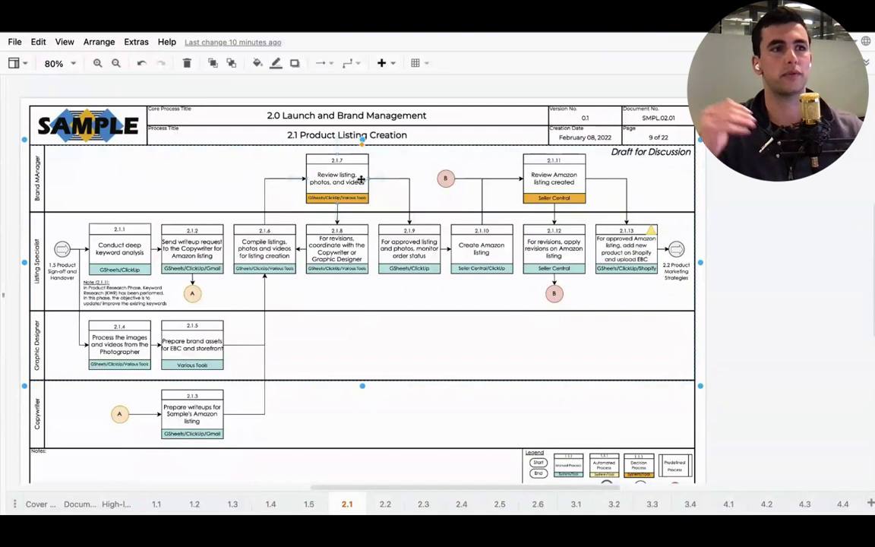
click(398, 135)
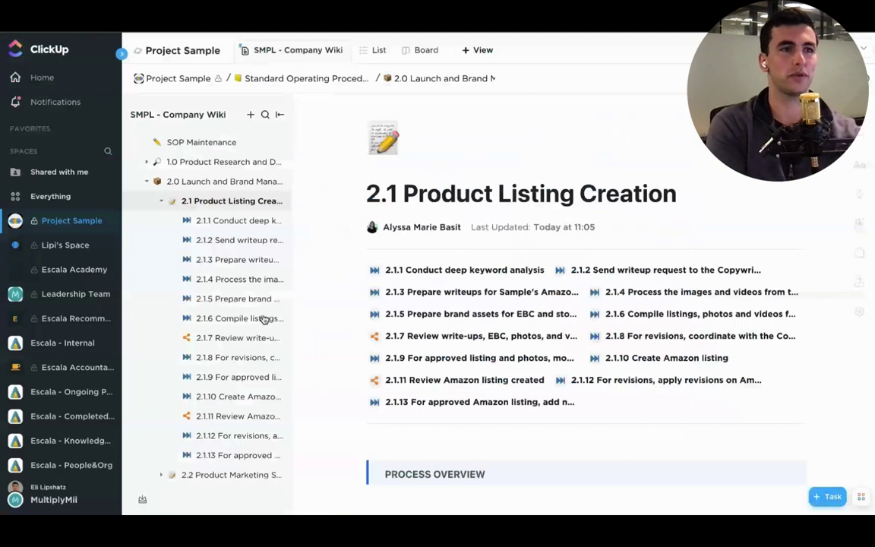
Open the 2.1.2 Send writeup request to the Copywriter page and read its document overview and subtask 2.1.2.1 instructions.
click(230, 242)
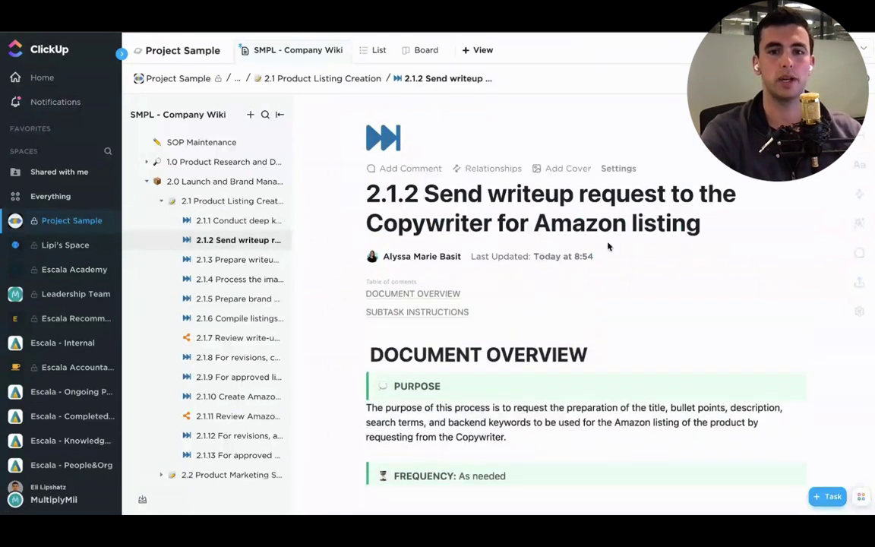
scroll(596, 240, down, 3)
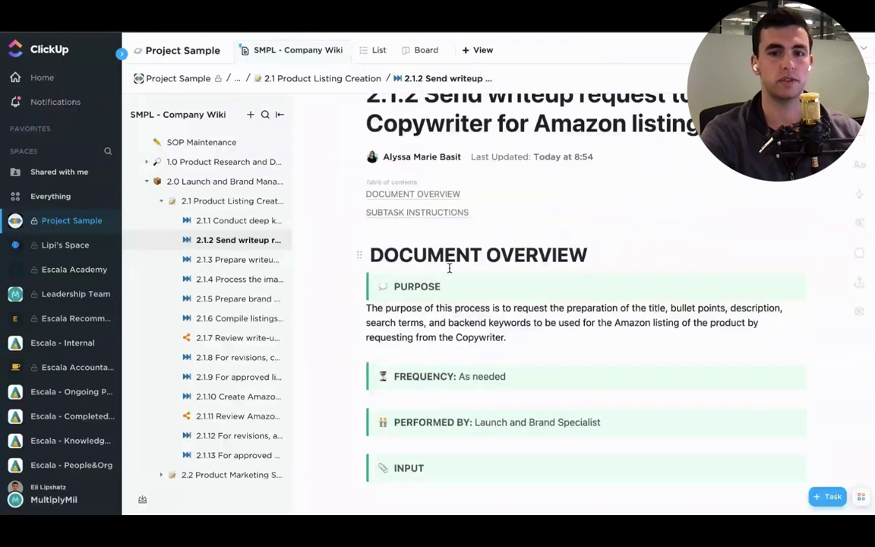
scroll(449, 267, down, 2)
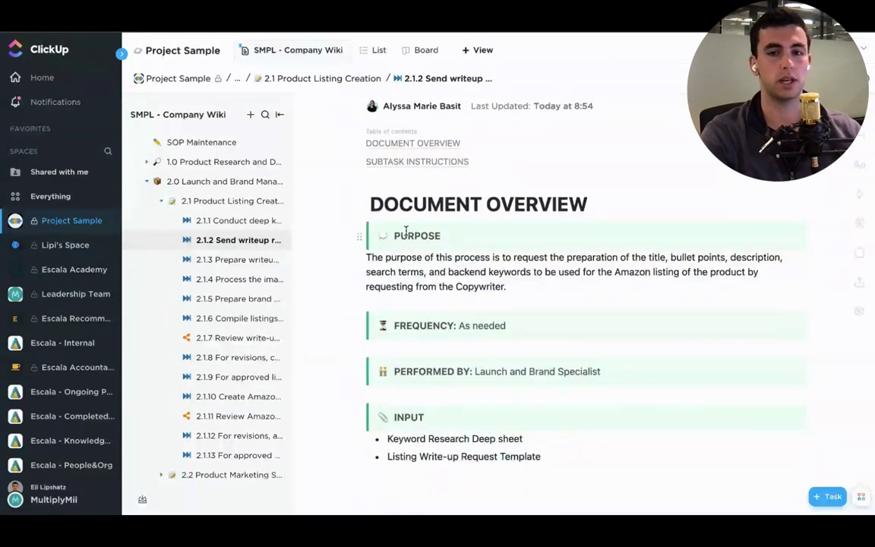
scroll(426, 256, down, 2)
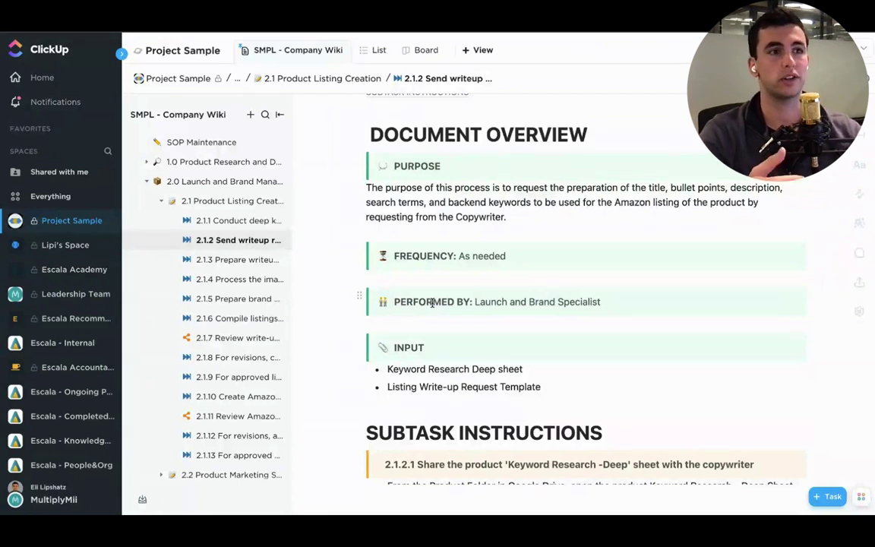
scroll(431, 312, down, 1)
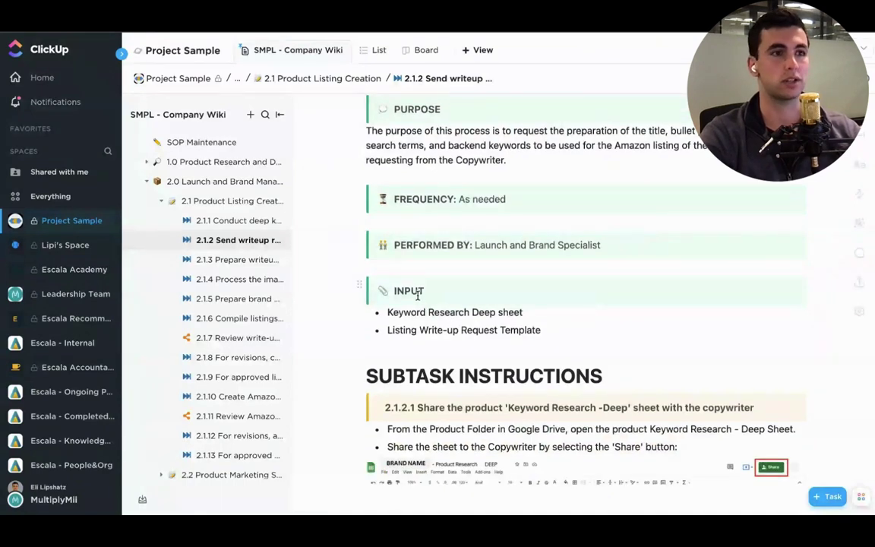
scroll(417, 295, down, 4)
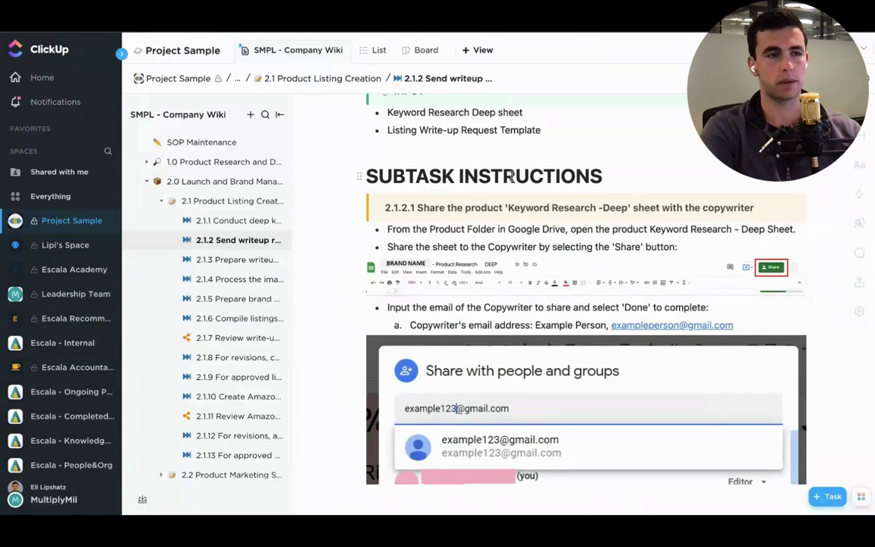
scroll(508, 176, down, 1)
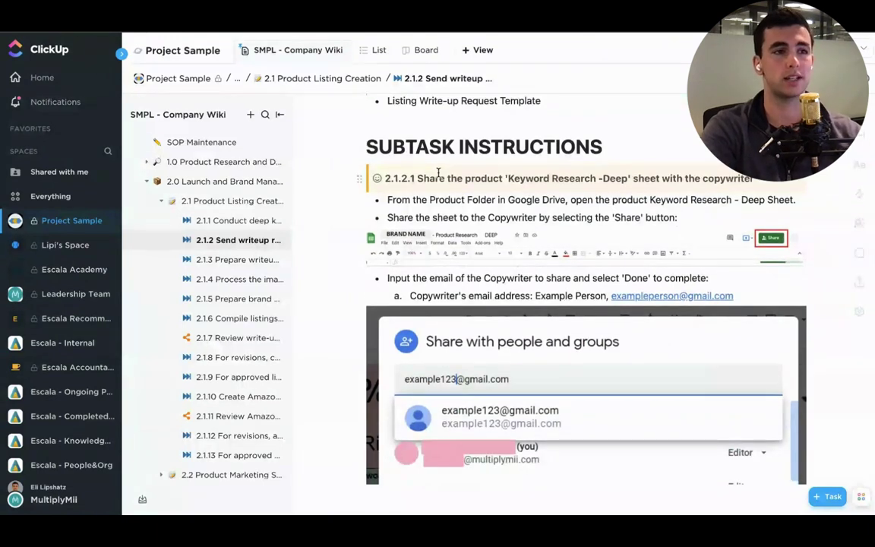